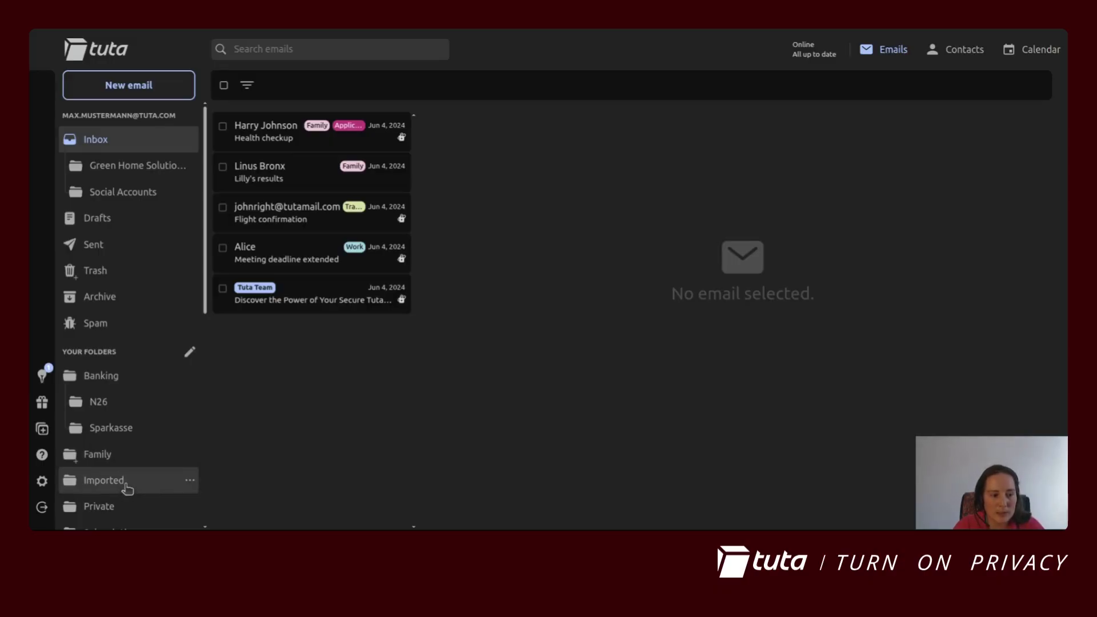
Open Settings and go to the Email import page under User settings
{"action": "left_click", "coordinate": [41, 482]}
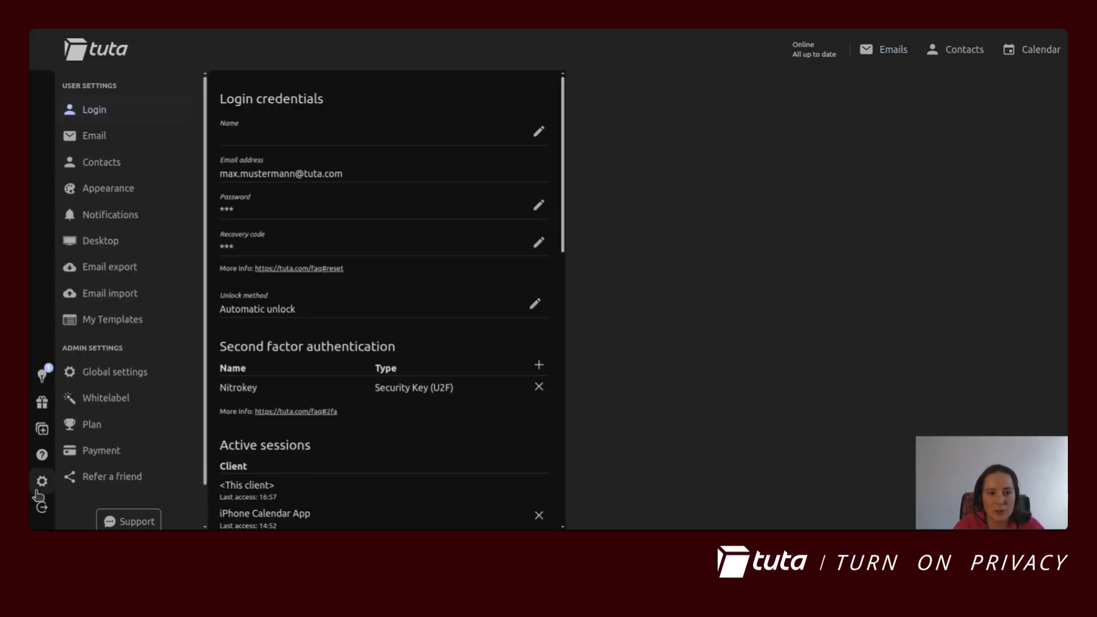
{"action": "left_click", "coordinate": [129, 300]}
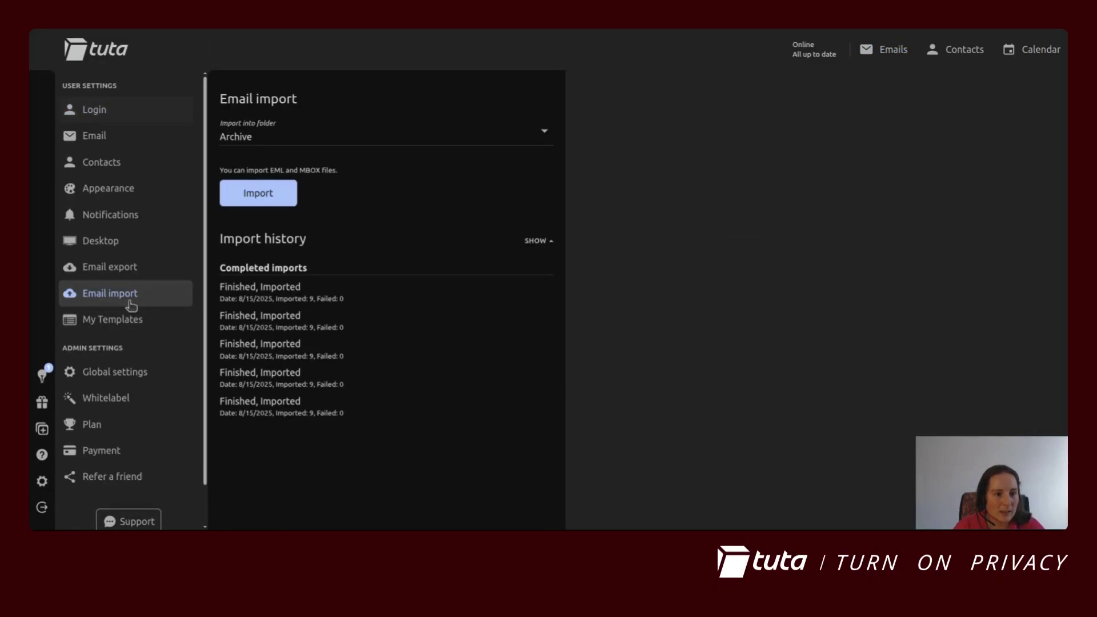
Change the 'Import into folder' destination from Archive to Imported
{"action": "left_click", "coordinate": [364, 135]}
{"action": "scroll", "coordinate": [300, 326], "scroll_direction": "down", "scroll_amount": 2}
{"action": "scroll", "coordinate": [292, 385], "scroll_direction": "down", "scroll_amount": 2}
{"action": "left_click", "coordinate": [274, 396]}
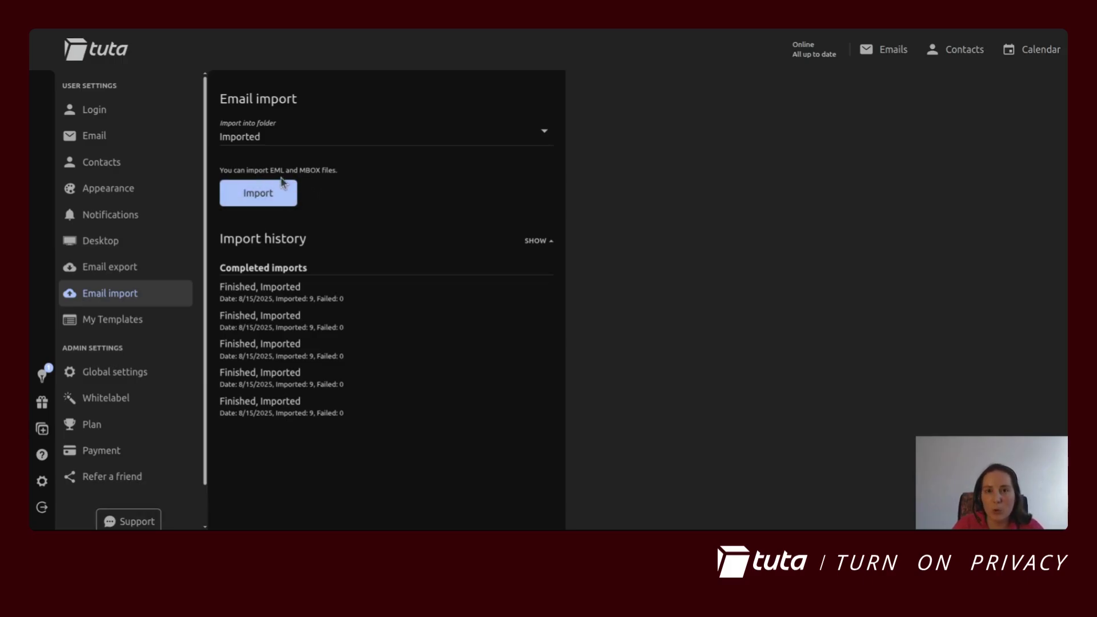
Import the EML/MBOX files into Imported, yielding 9 imported and 0 failed
{"action": "left_click", "coordinate": [279, 194]}
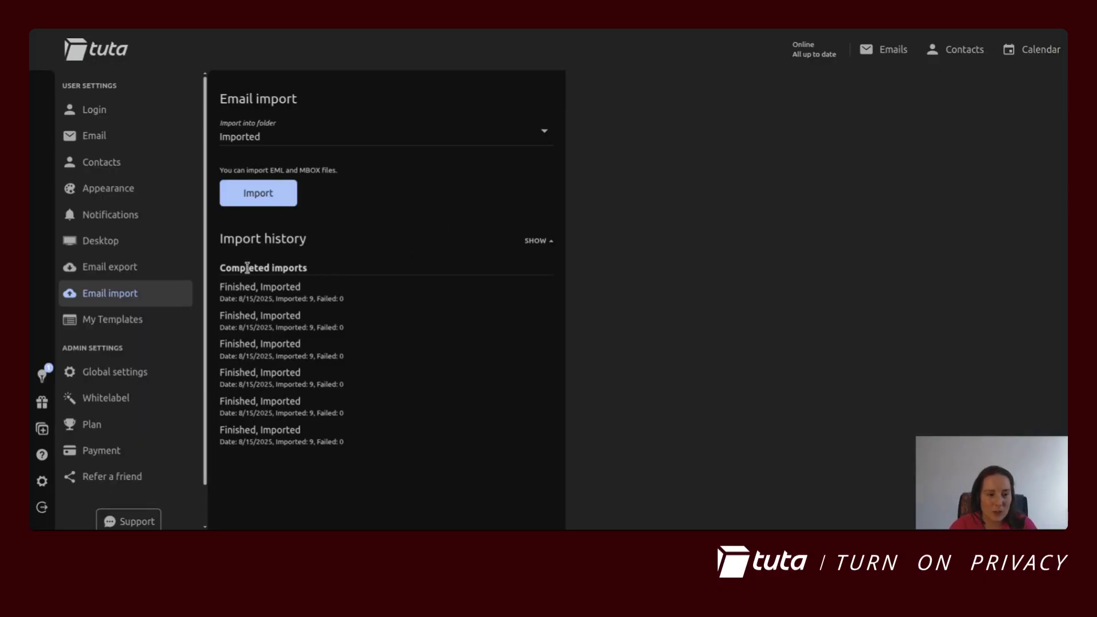
{"action": "left_click_drag", "start_coordinate": [222, 268], "coordinate": [306, 267]}
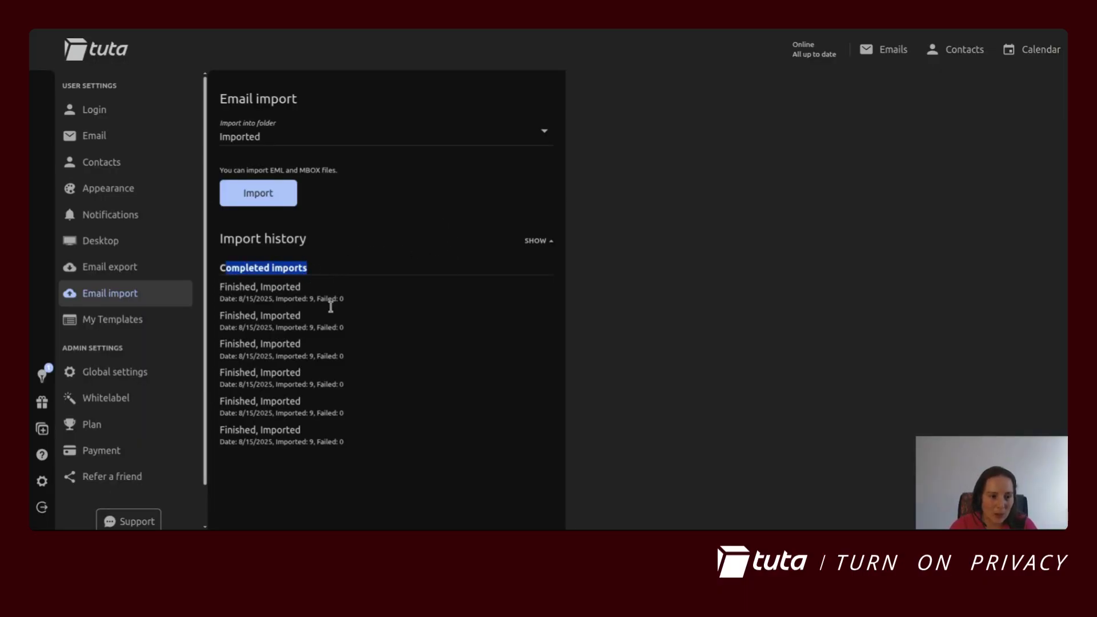